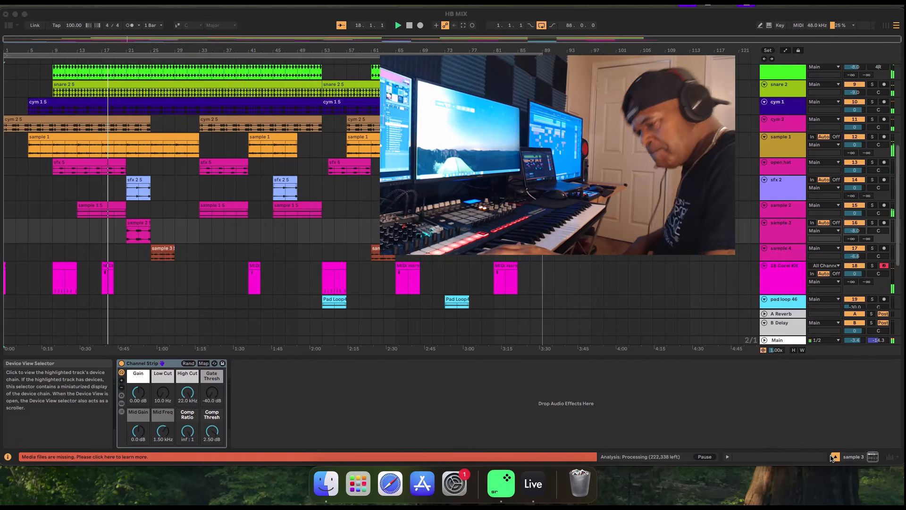
# Step: Show the Main track's device chain and look over the arrangement's tracks from the 808 bass to the pad loops during playback
pyautogui.click(788, 340)
pyautogui.click(788, 341)
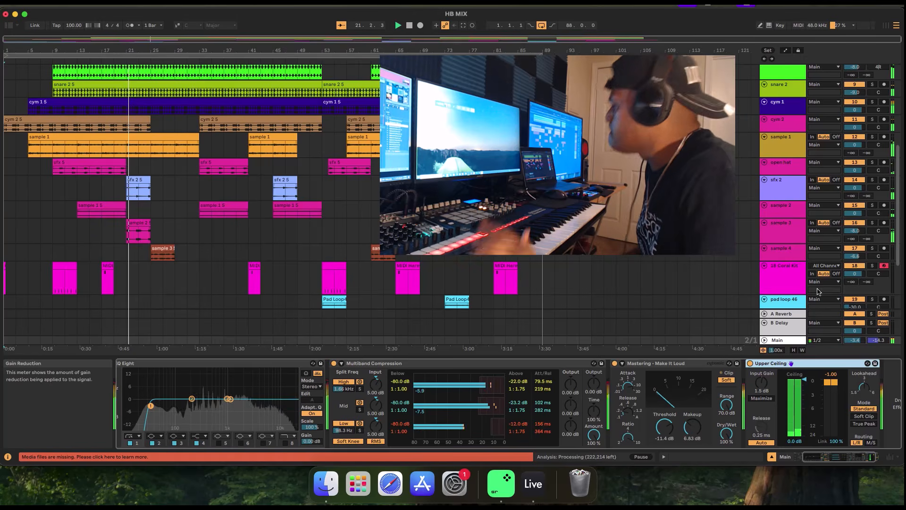
pyautogui.scroll(1, 781, 275)
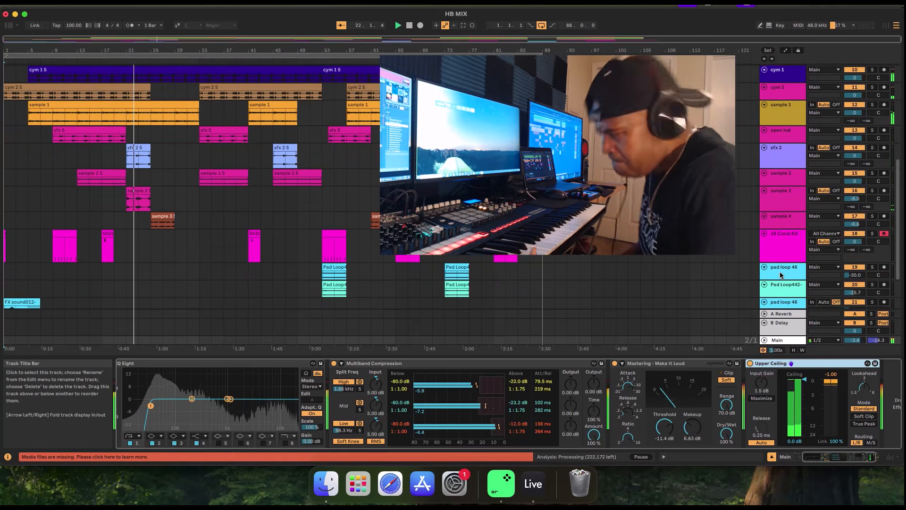
pyautogui.scroll(5, 781, 275)
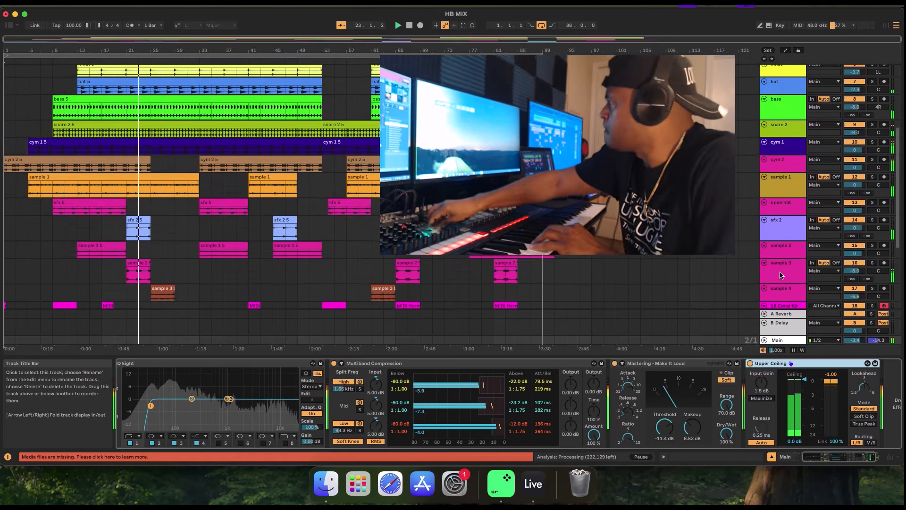
pyautogui.scroll(-8, 780, 275)
pyautogui.scroll(-1, 780, 274)
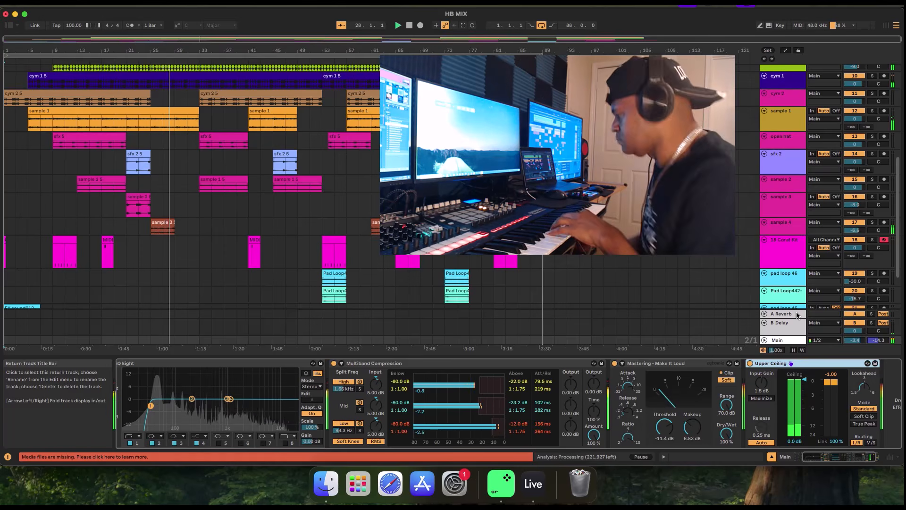
pyautogui.scroll(5, 795, 312)
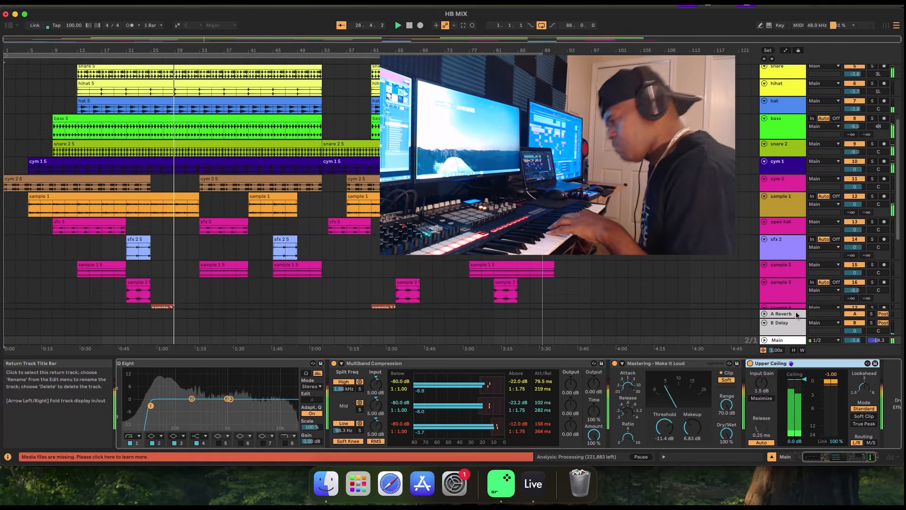
pyautogui.scroll(3, 796, 314)
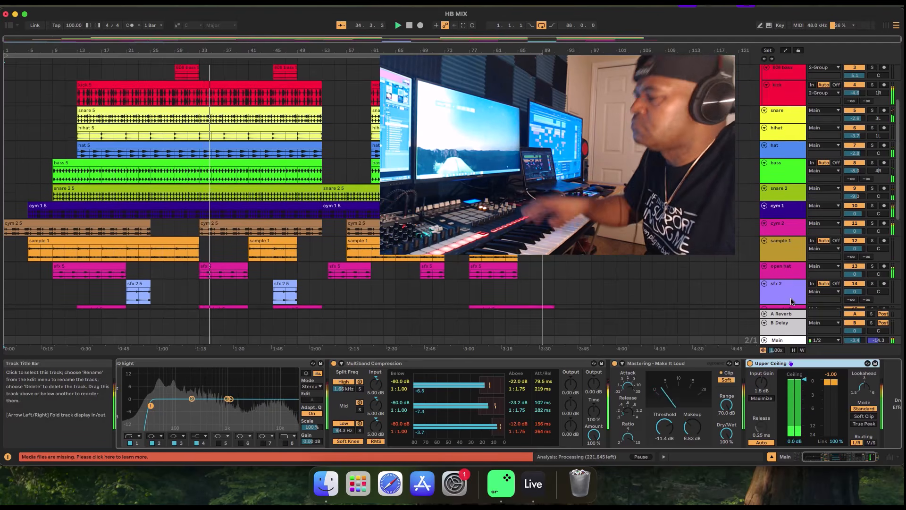
pyautogui.scroll(-1, 791, 306)
pyautogui.scroll(-5, 792, 301)
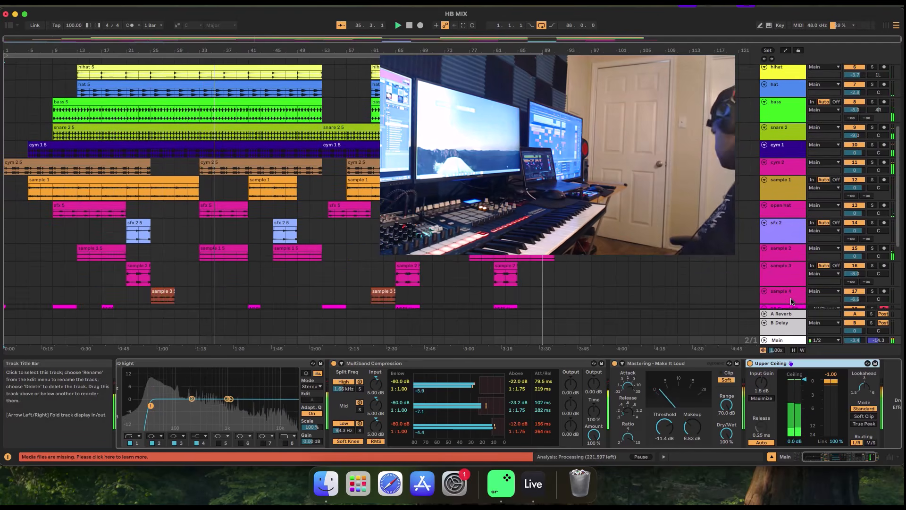
pyautogui.scroll(-2, 791, 297)
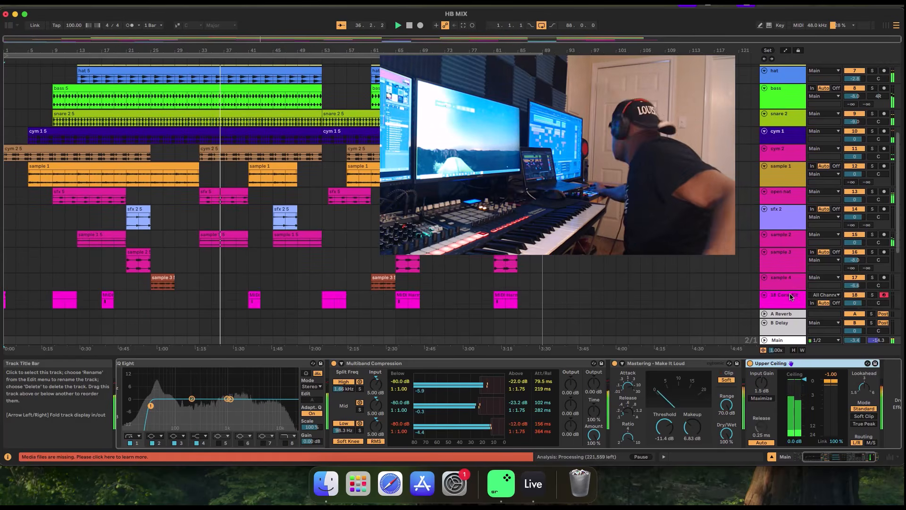
pyautogui.scroll(-2, 791, 296)
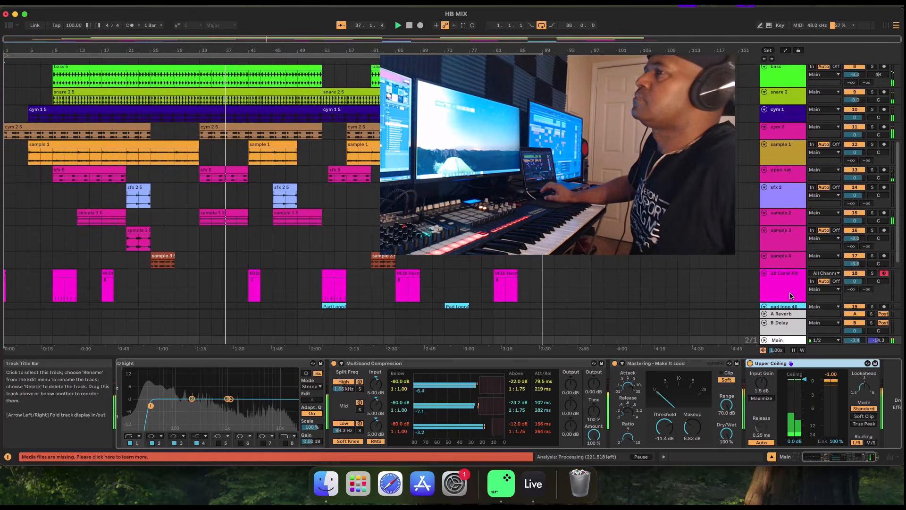
# Step: View the 18 Coral Kit track's devices and return to the Main track's effects chain
pyautogui.click(791, 296)
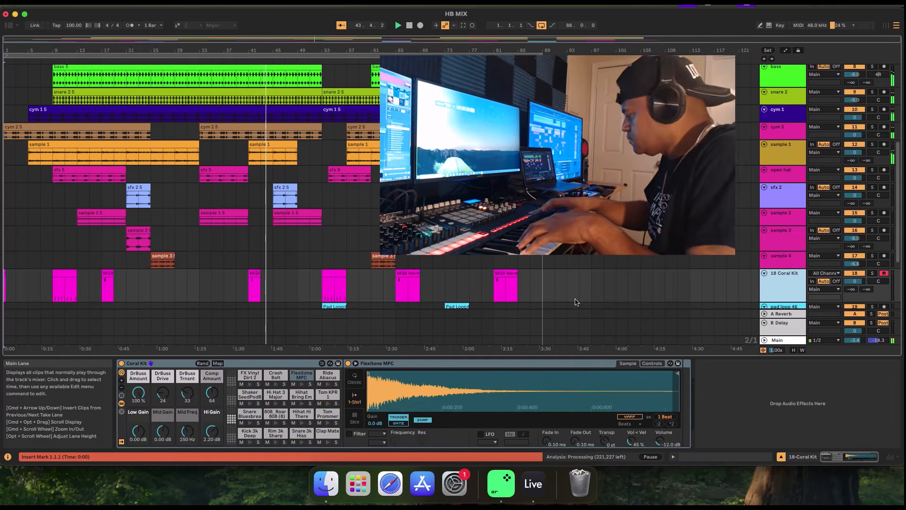
pyautogui.scroll(-1, 638, 293)
pyautogui.scroll(5, 636, 293)
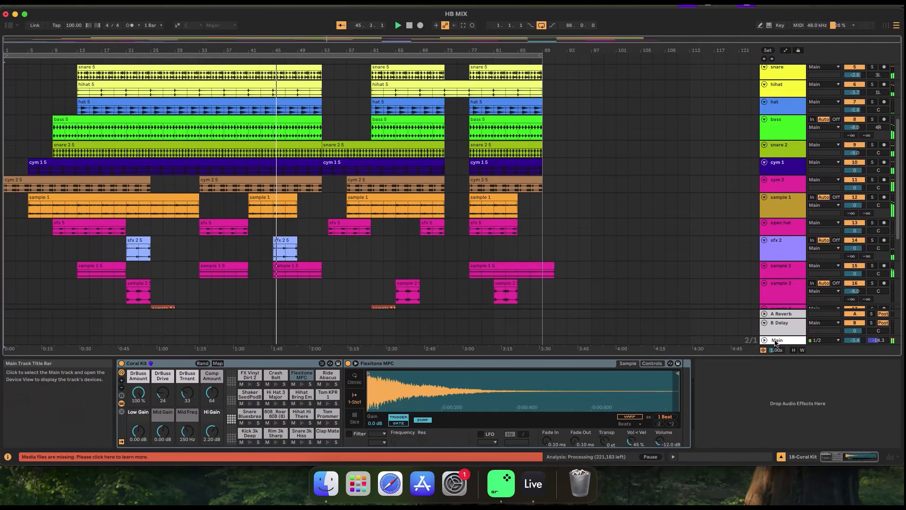
pyautogui.click(775, 341)
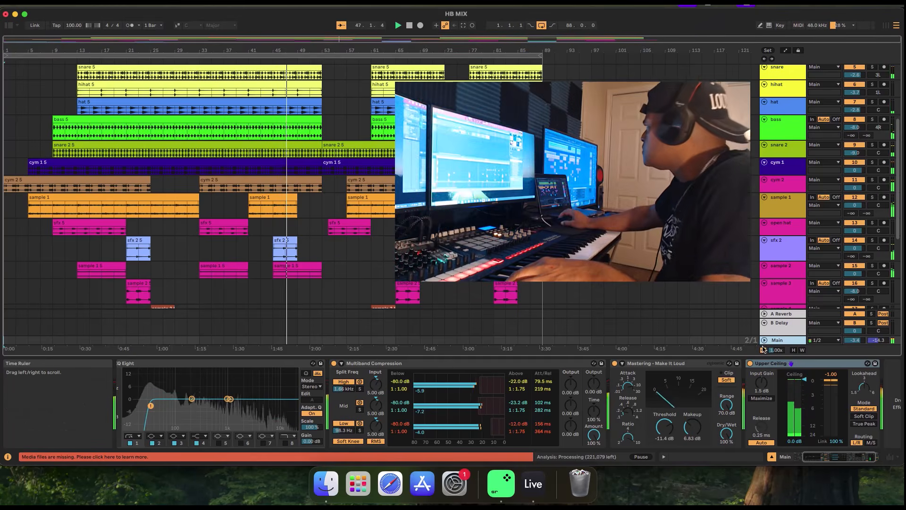
pyautogui.scroll(-1, 761, 280)
pyautogui.scroll(3, 761, 281)
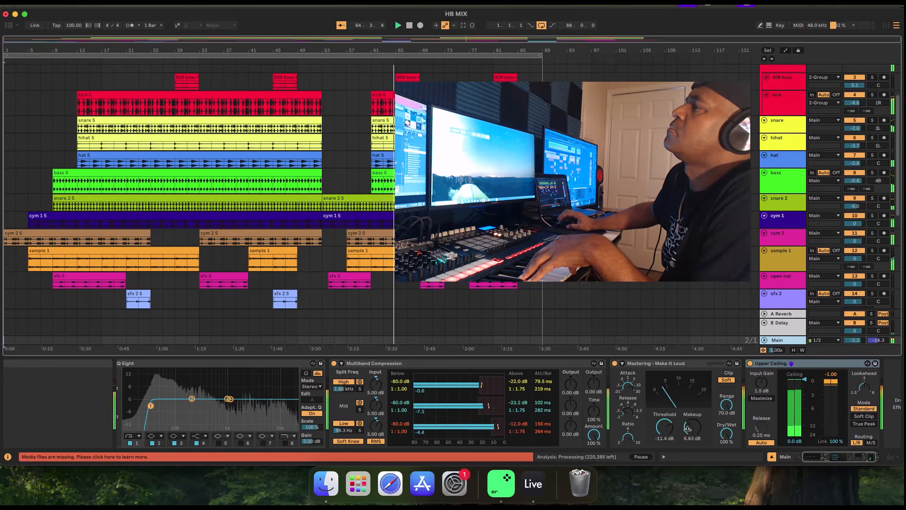
# Step: Collapse the device view to enlarge the arrangement and expand the library browser beside it
pyautogui.moveTo(687, 357); pyautogui.dragTo(689, 432)
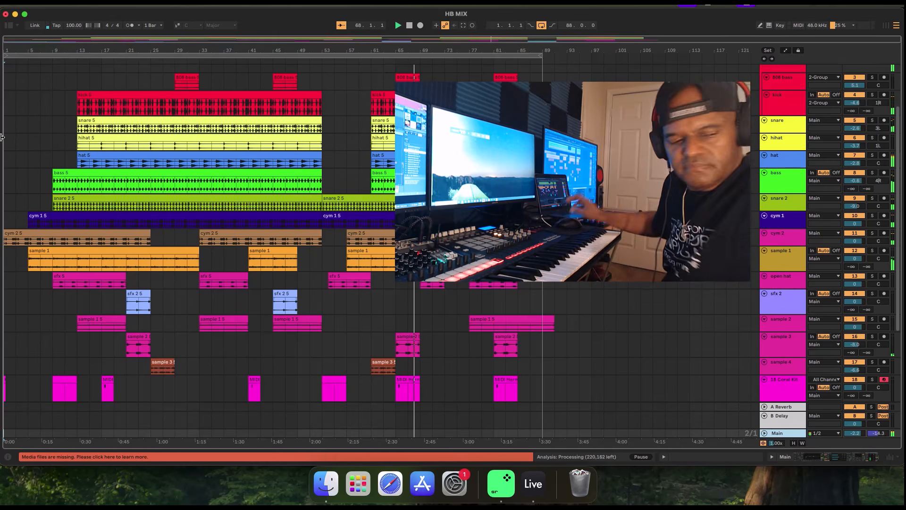
pyautogui.moveTo(74, 137); pyautogui.dragTo(200, 134)
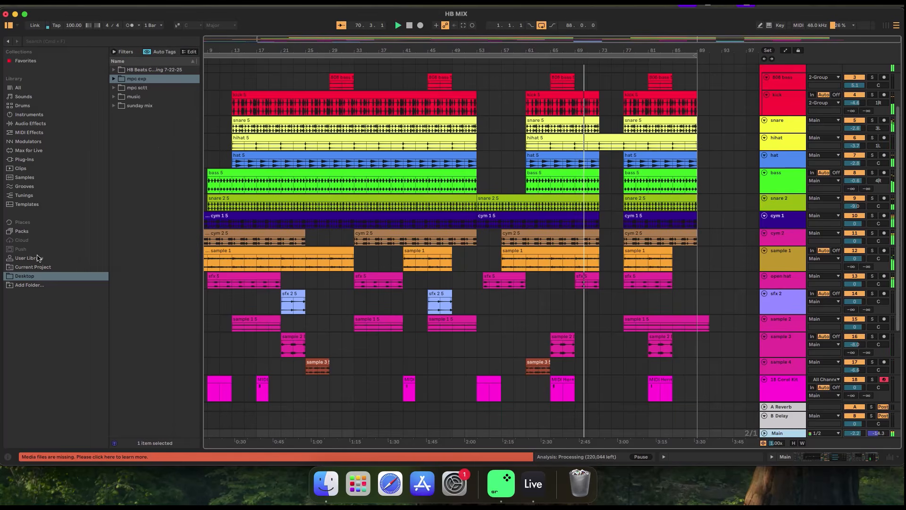
# Step: Look through the library's Templates and MIDI Effects, list the Instruments category, and narrow the browser
pyautogui.click(27, 205)
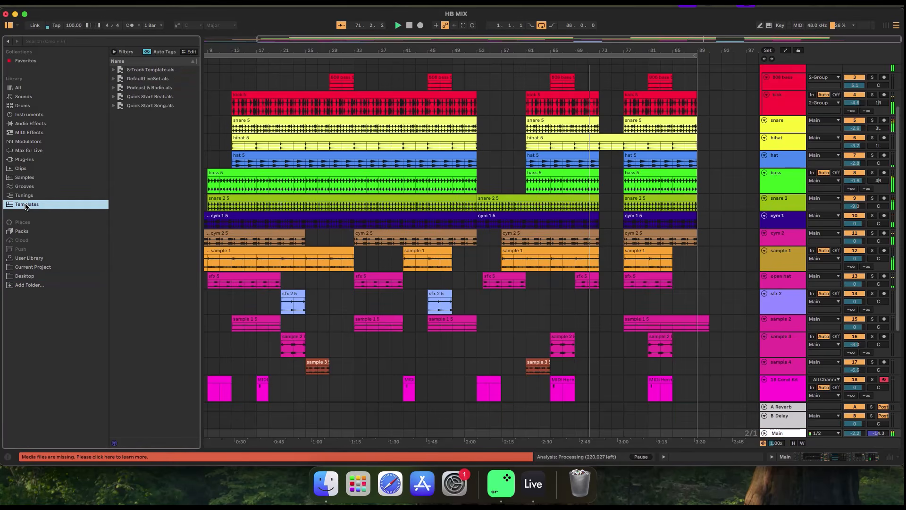
pyautogui.click(33, 133)
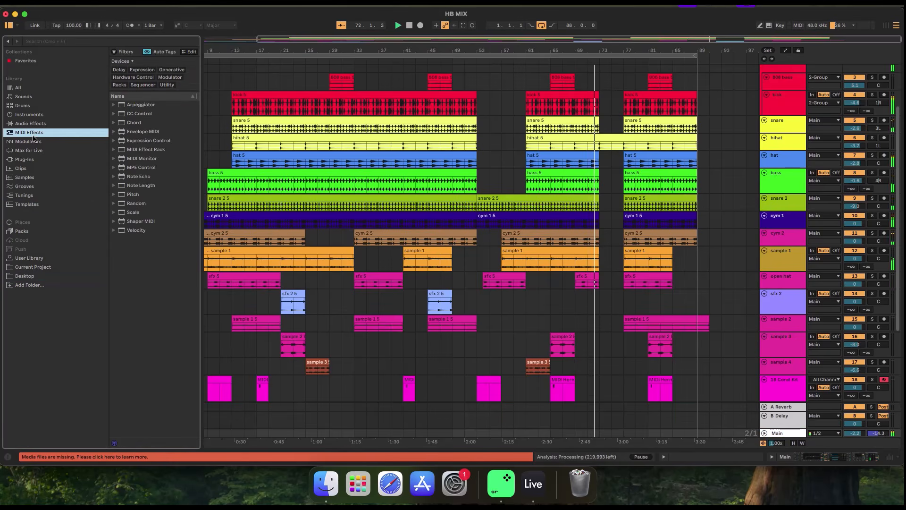
pyautogui.click(36, 115)
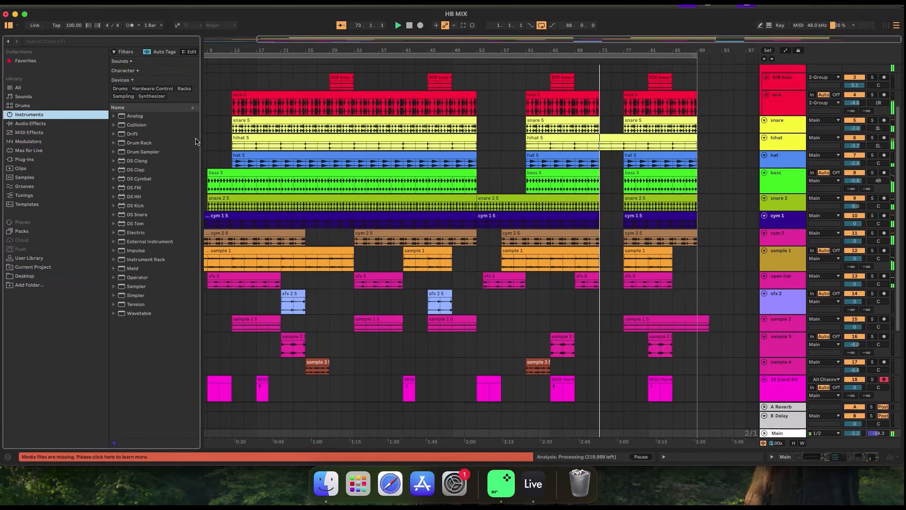
pyautogui.moveTo(200, 139); pyautogui.dragTo(154, 140)
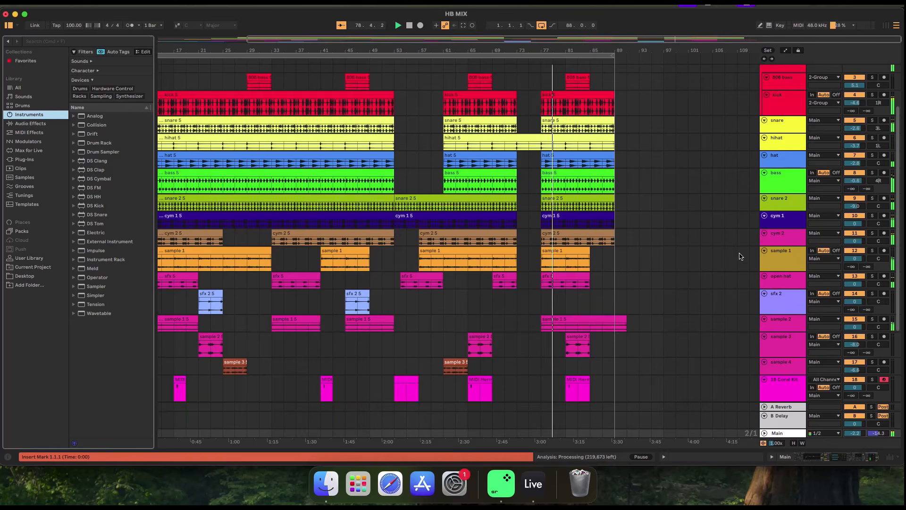
# Step: Select the Main track and reopen its device chain beneath the arrangement
pyautogui.scroll(3, 743, 262)
pyautogui.scroll(5, 743, 276)
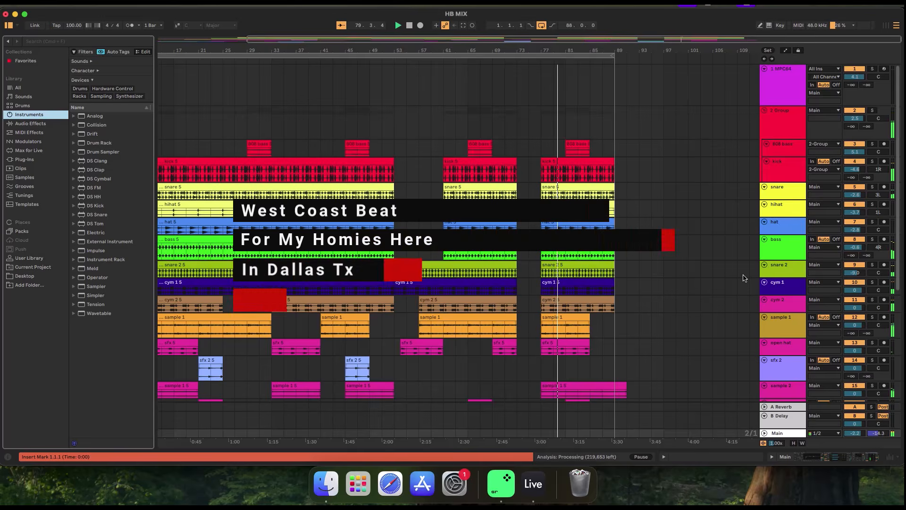
pyautogui.scroll(-4, 744, 279)
pyautogui.scroll(-15, 743, 276)
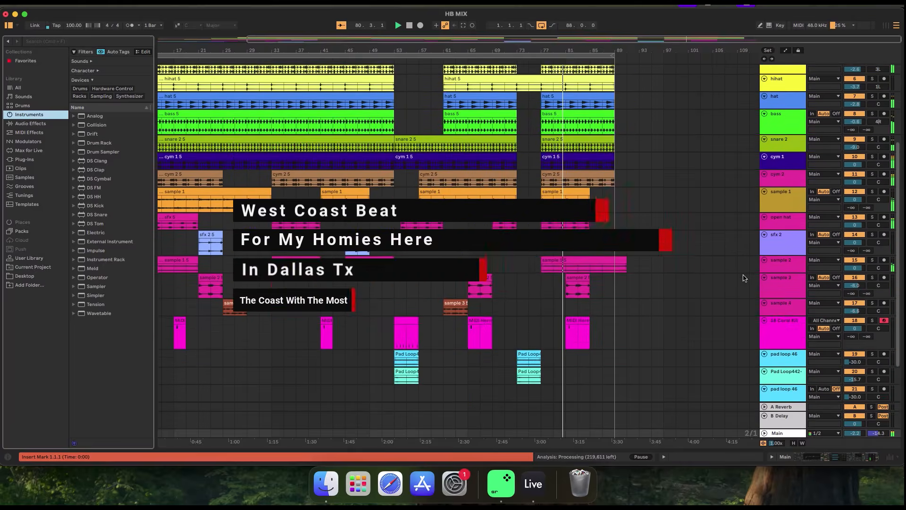
pyautogui.click(793, 434)
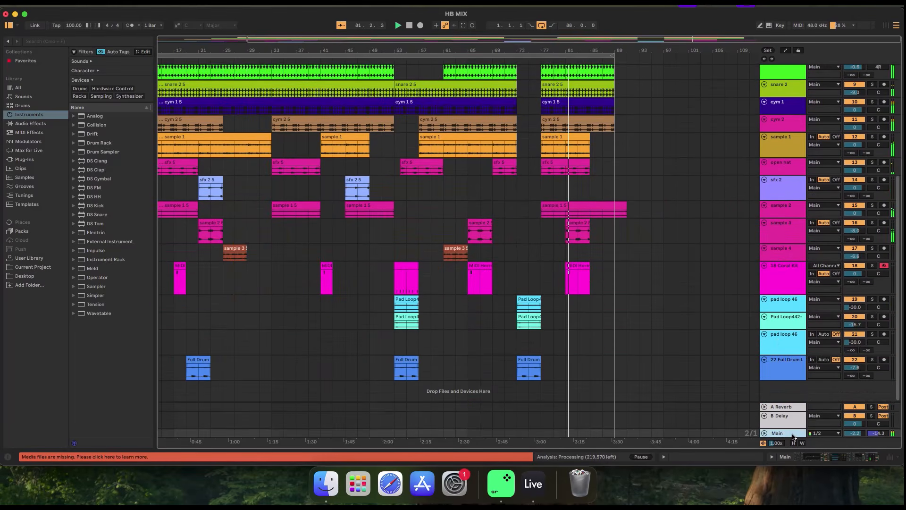
pyautogui.doubleClick(793, 435)
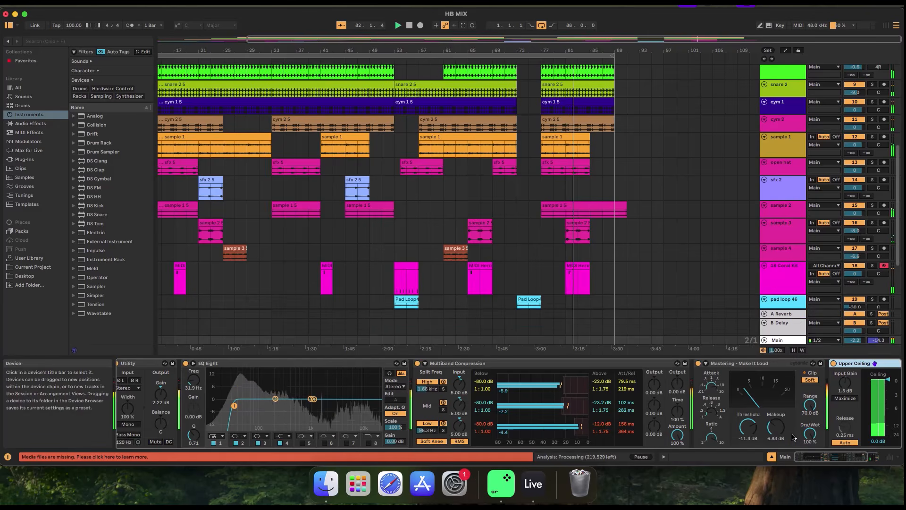